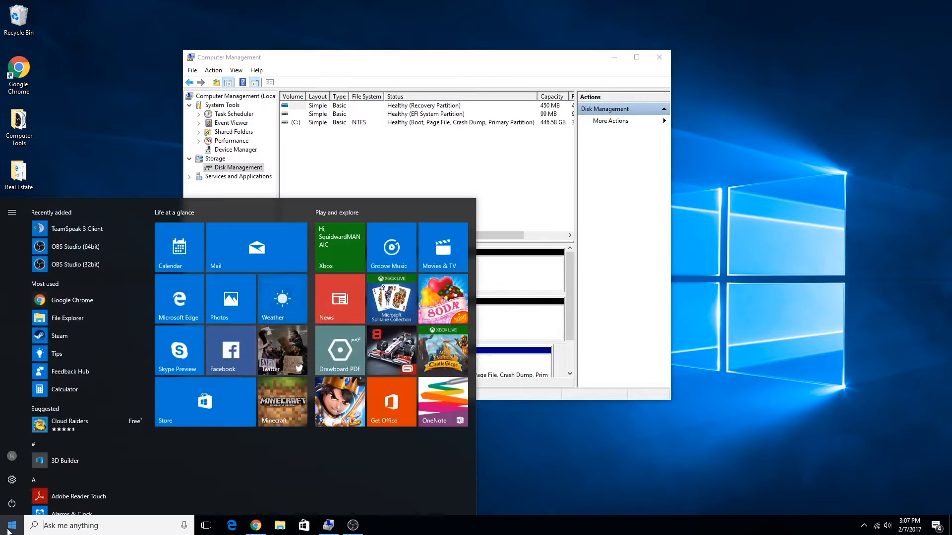
pyautogui.rightClick(11, 525)
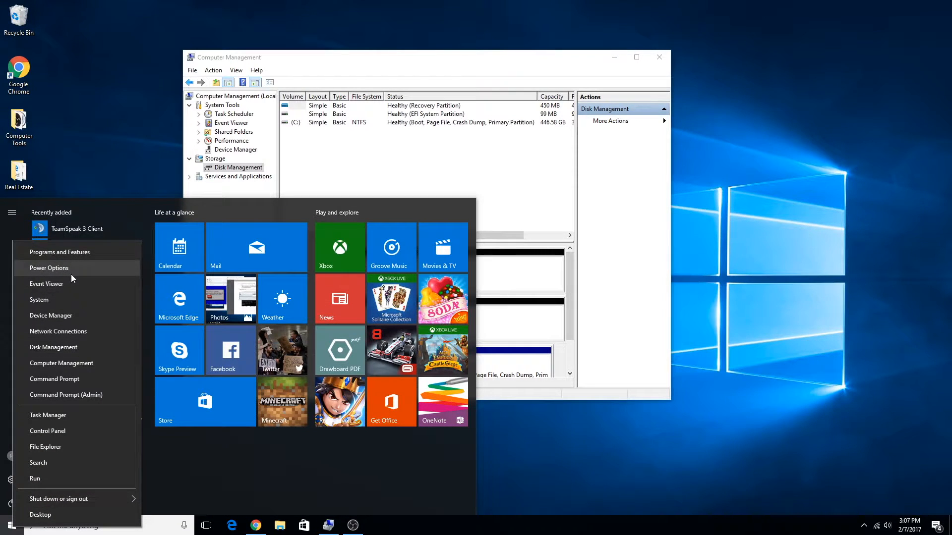
pyautogui.click(59, 437)
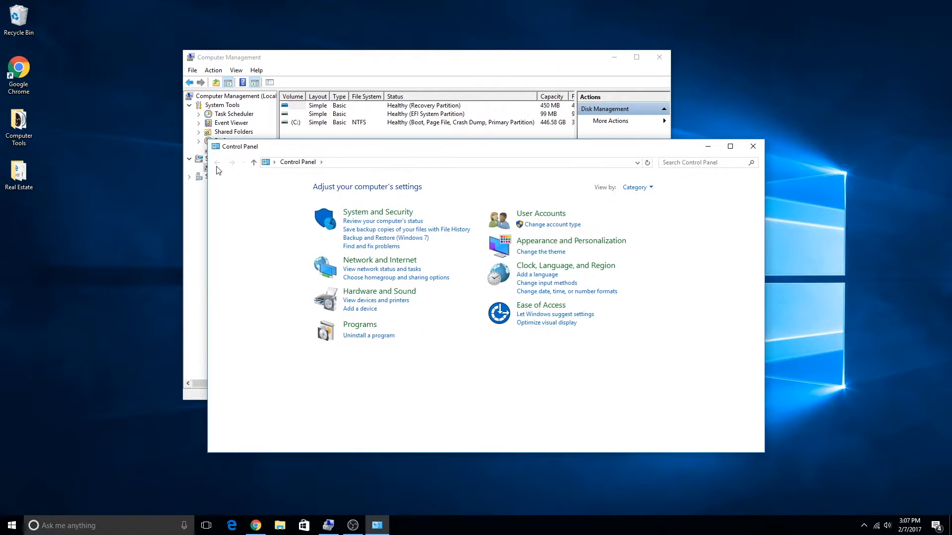
pyautogui.click(265, 164)
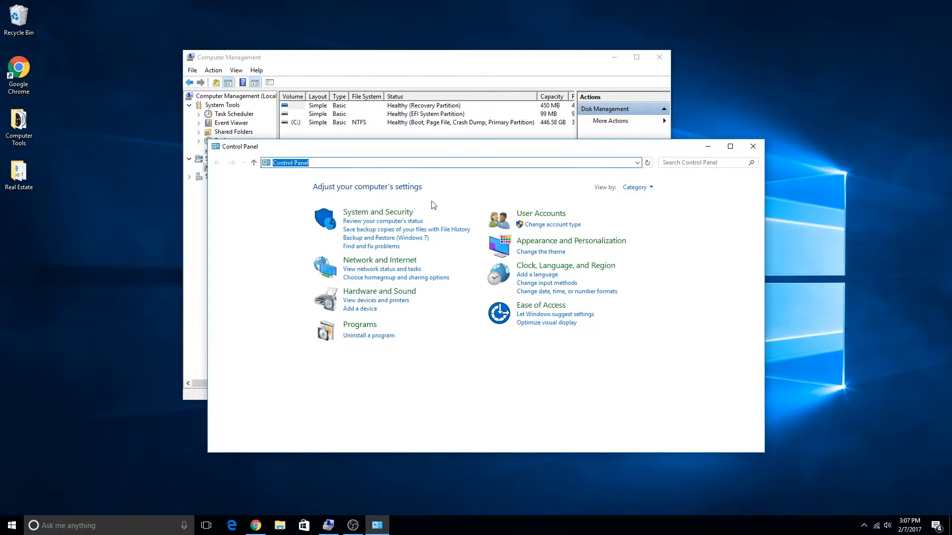
pyautogui.click(754, 146)
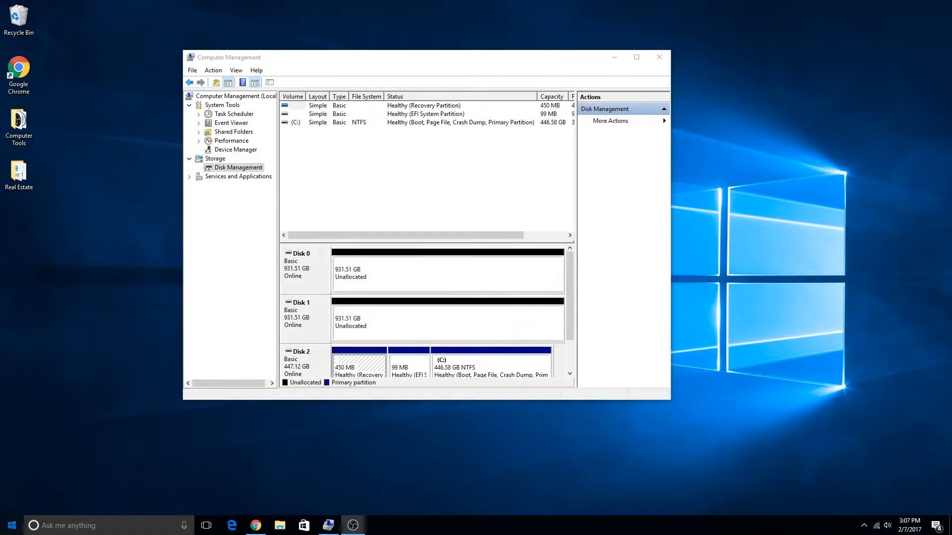
# Step: View the computer's basic system information through the This PC properties, including processor, memory and system type, and close it
pyautogui.press('super')
pyautogui.click(281, 526)
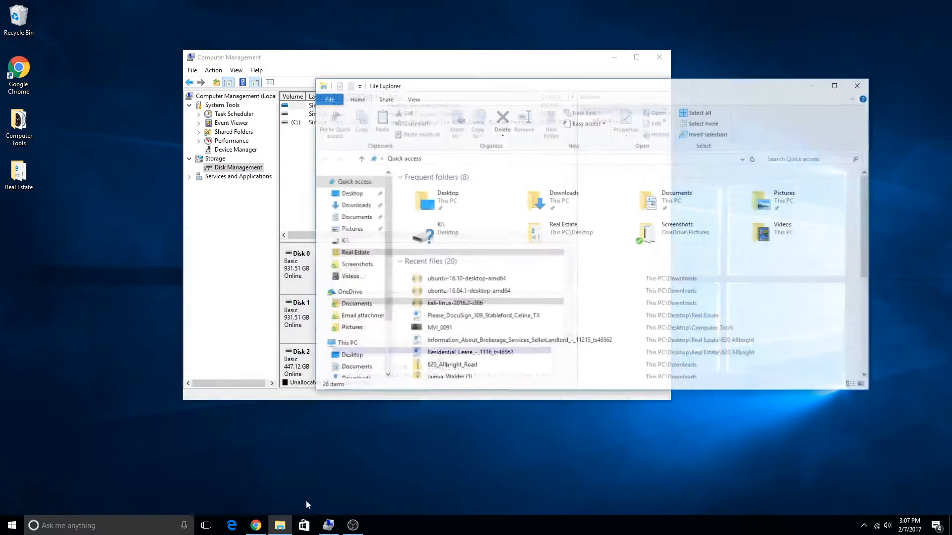
pyautogui.click(328, 99)
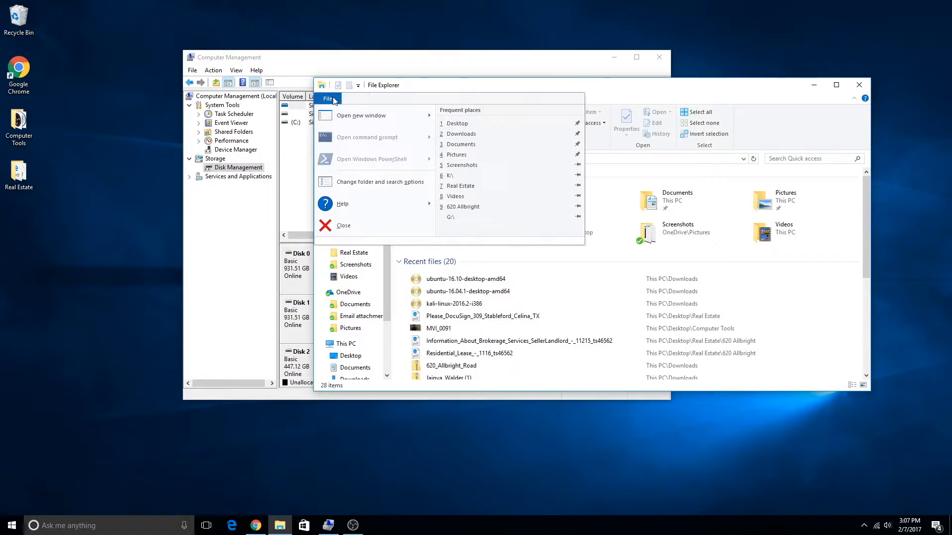
pyautogui.click(502, 88)
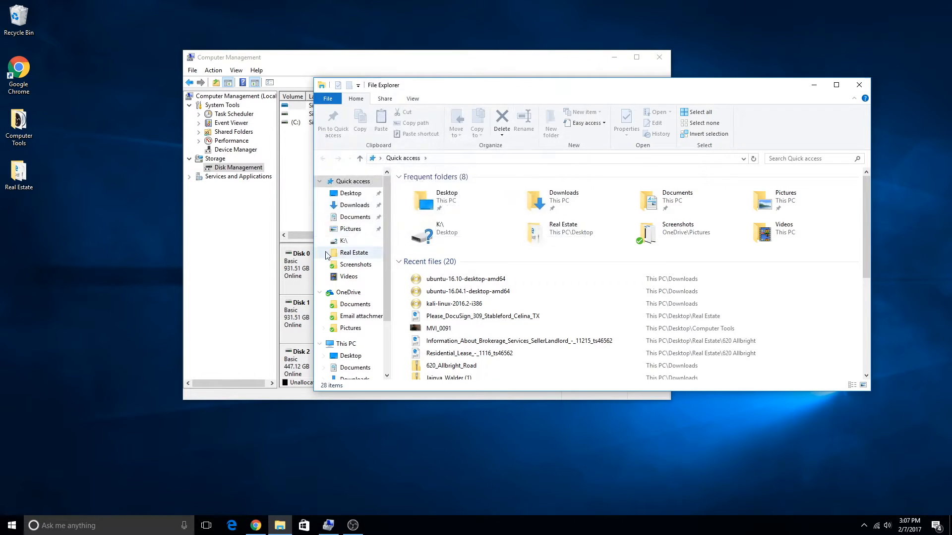
pyautogui.click(358, 344)
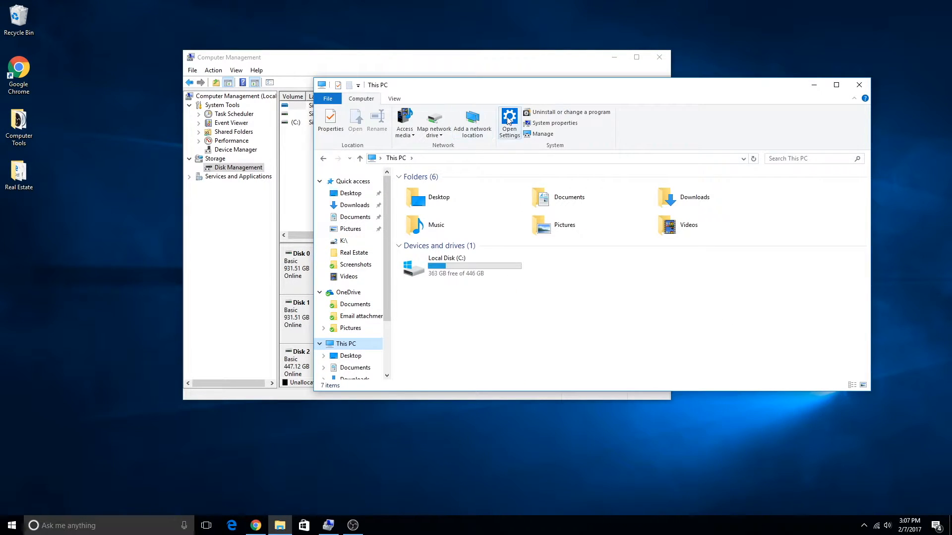
pyautogui.click(540, 124)
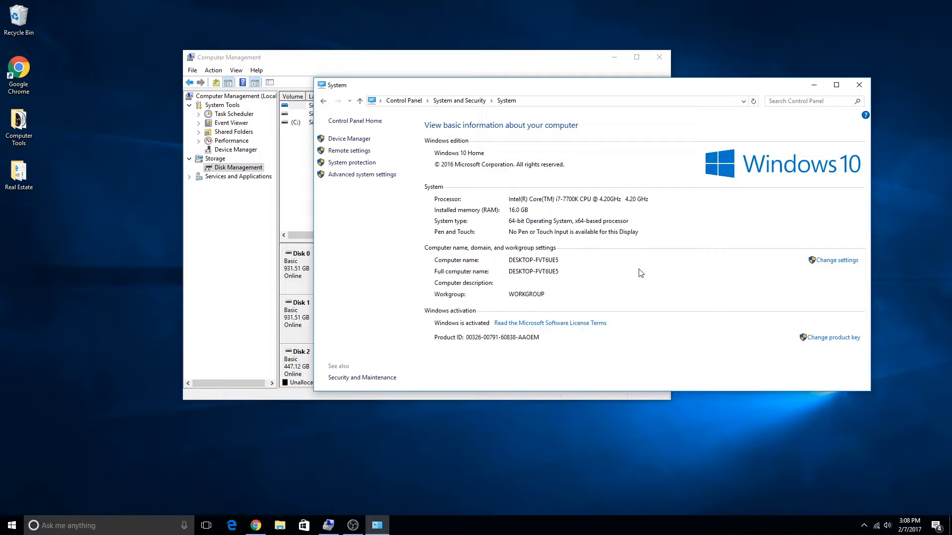
pyautogui.click(859, 85)
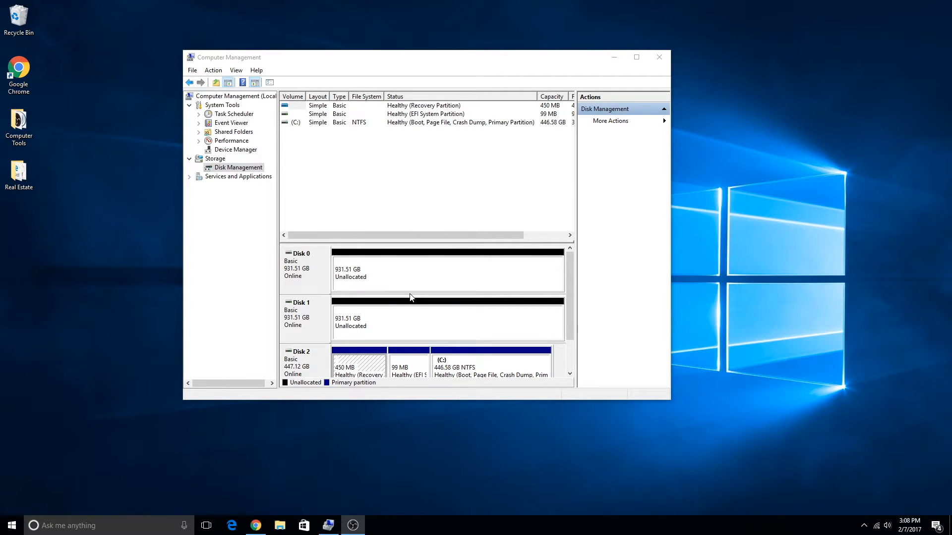
# Step: Examine the partitions and unallocated space of Disks 0, 1 and 2 and the volume creation options, then close Computer Management
pyautogui.click(636, 59)
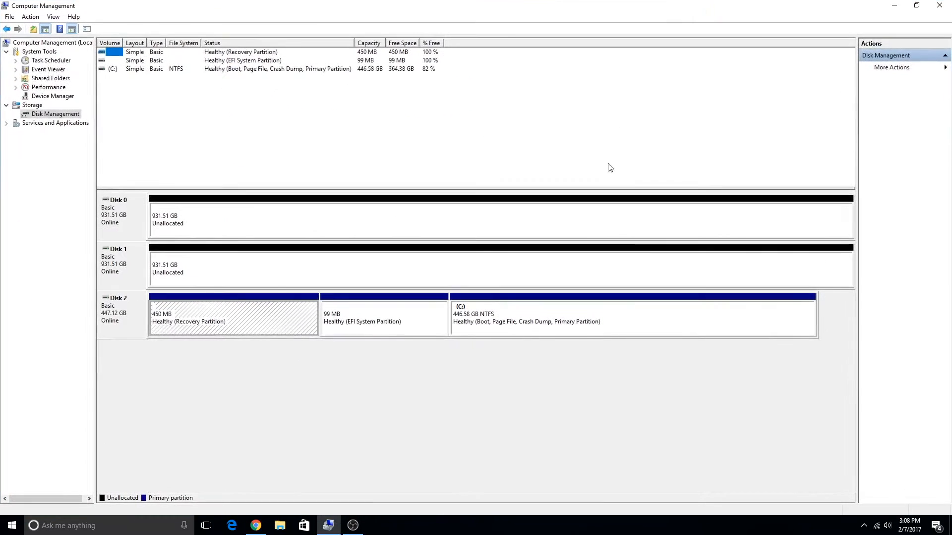
pyautogui.click(113, 321)
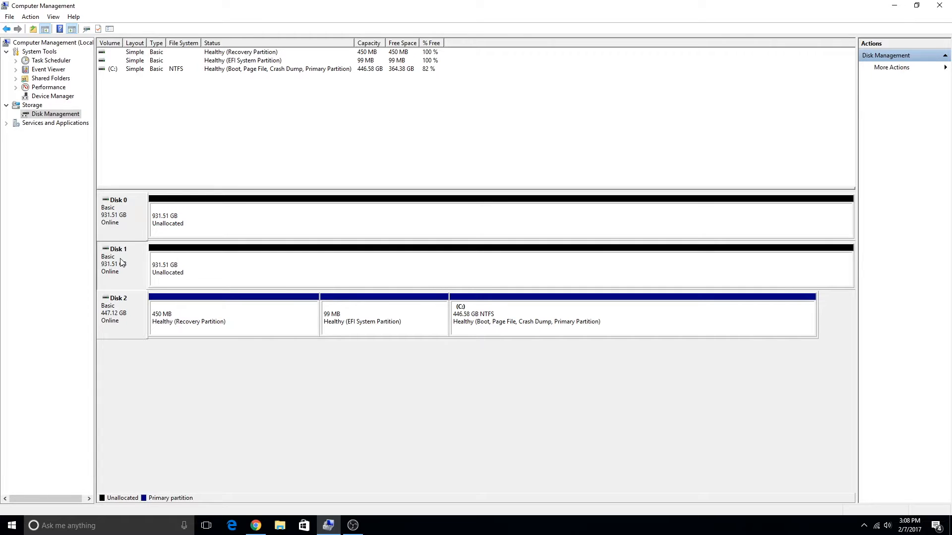
pyautogui.rightClick(174, 224)
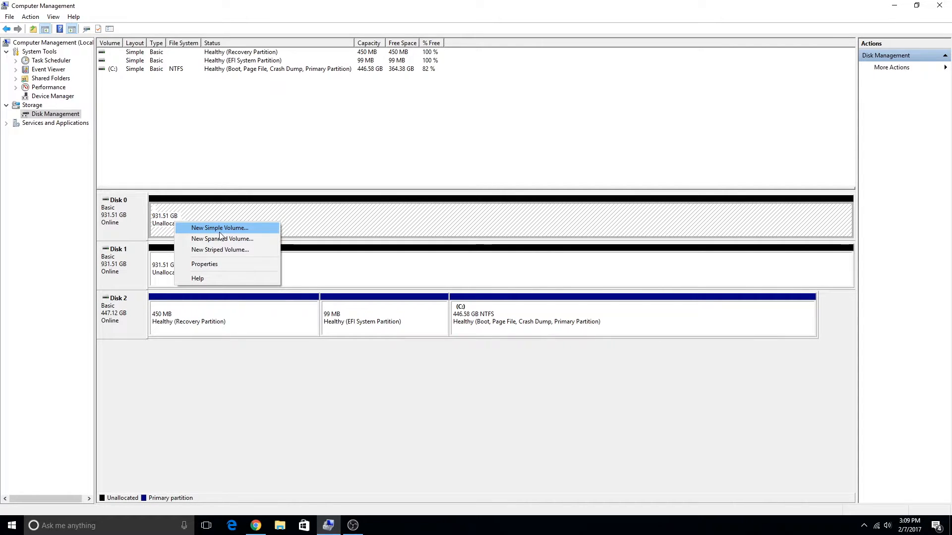
pyautogui.click(233, 360)
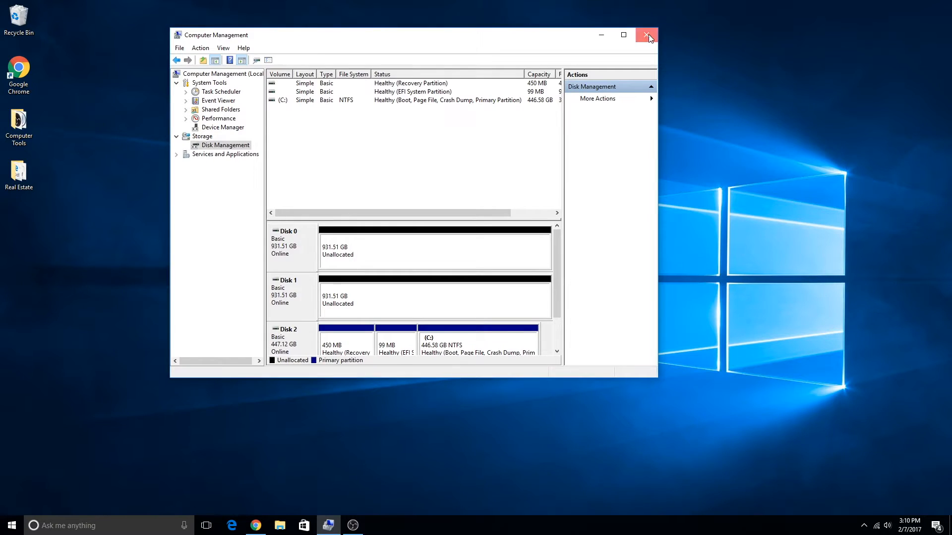
pyautogui.click(646, 35)
# Step: Launch PowerISO from the Computer Tools folder on the desktop and continue with the unregistered version
pyautogui.doubleClick(10, 134)
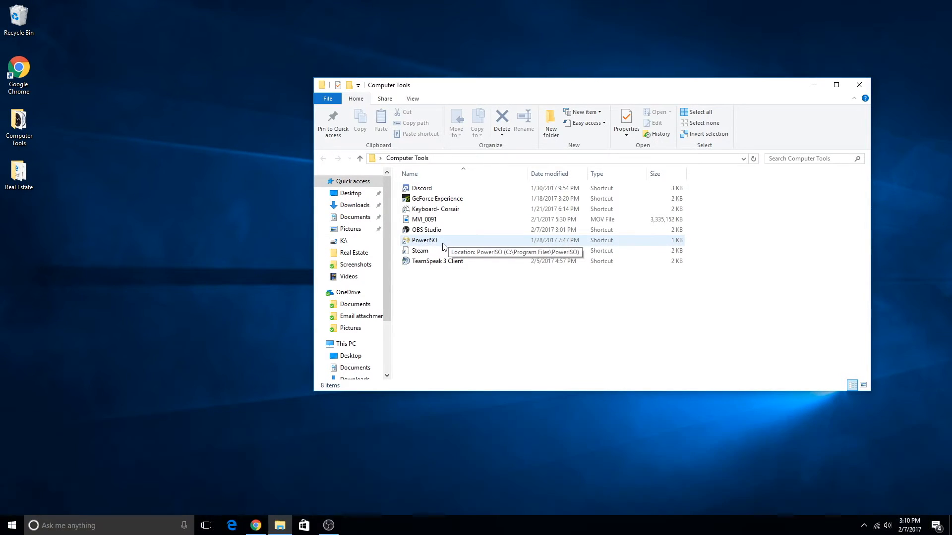
pyautogui.doubleClick(635, 243)
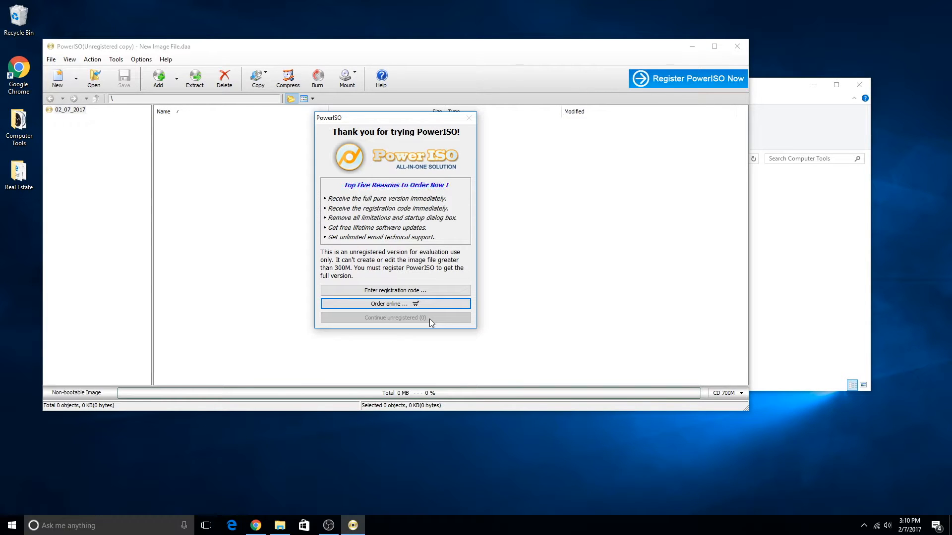
pyautogui.click(429, 320)
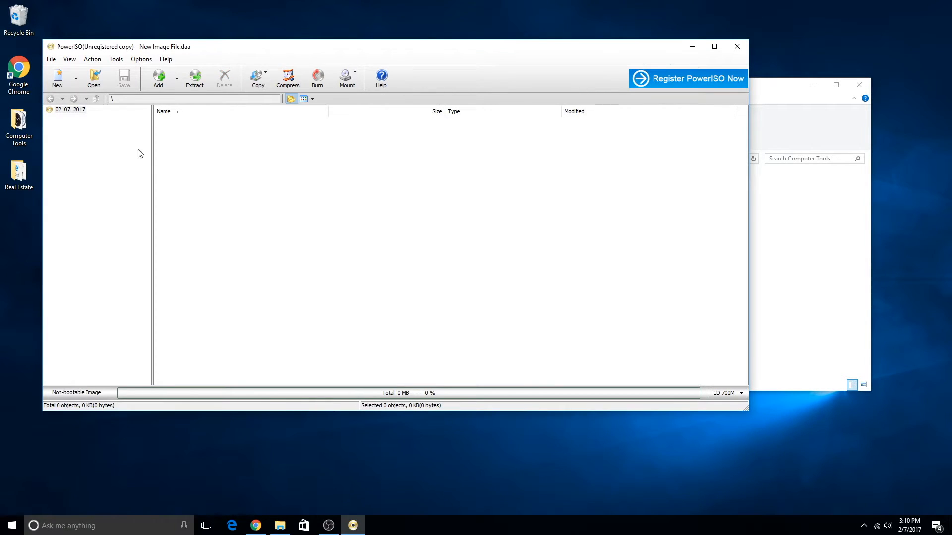
# Step: Start the Create bootable USB drive tool and allow PowerISO to run as administrator
pyautogui.click(112, 65)
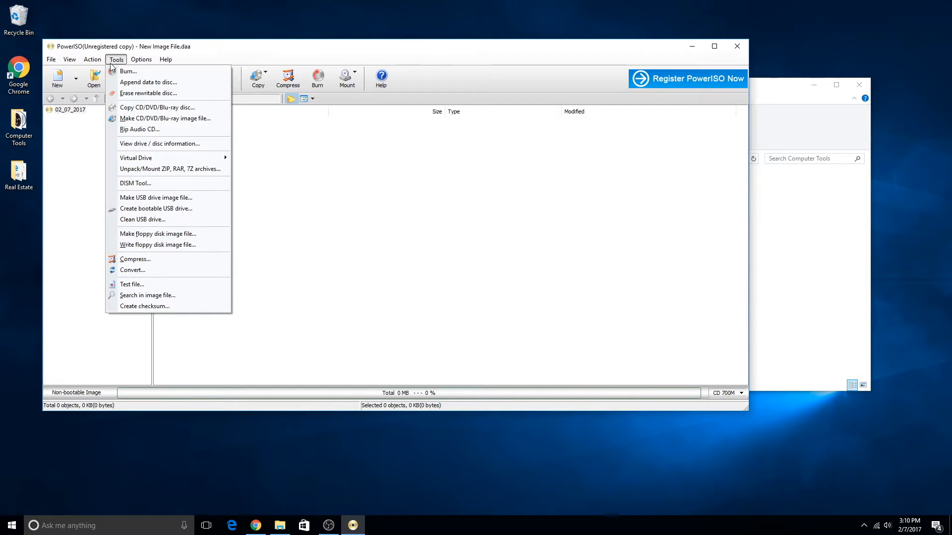
pyautogui.click(159, 212)
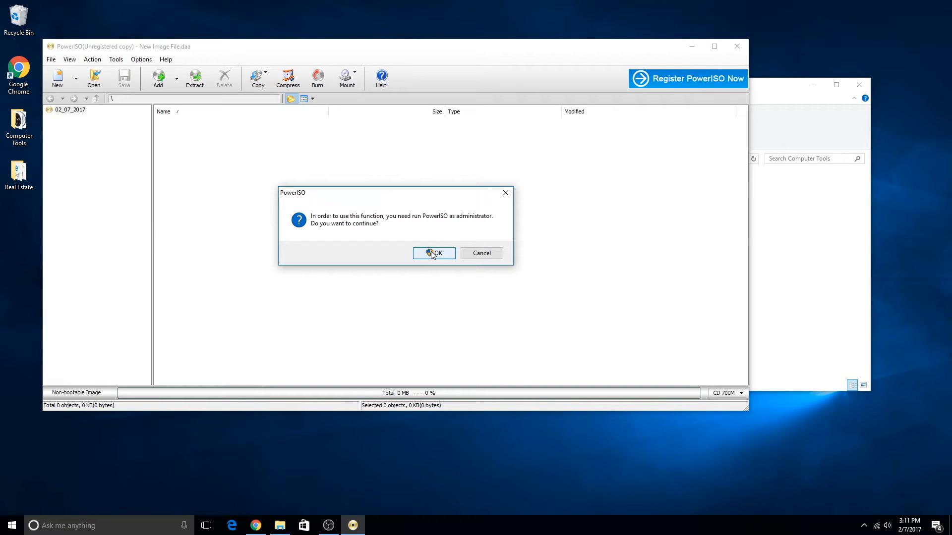
pyautogui.click(431, 253)
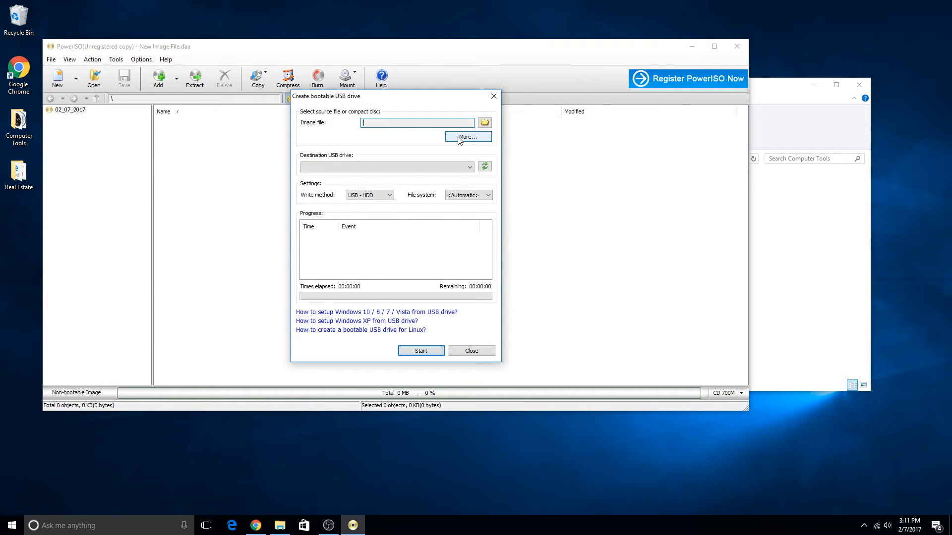
# Step: Load ubuntu-16.10-desktop-amd64 from the Downloads folder as the source image file for the bootable USB drive
pyautogui.click(485, 122)
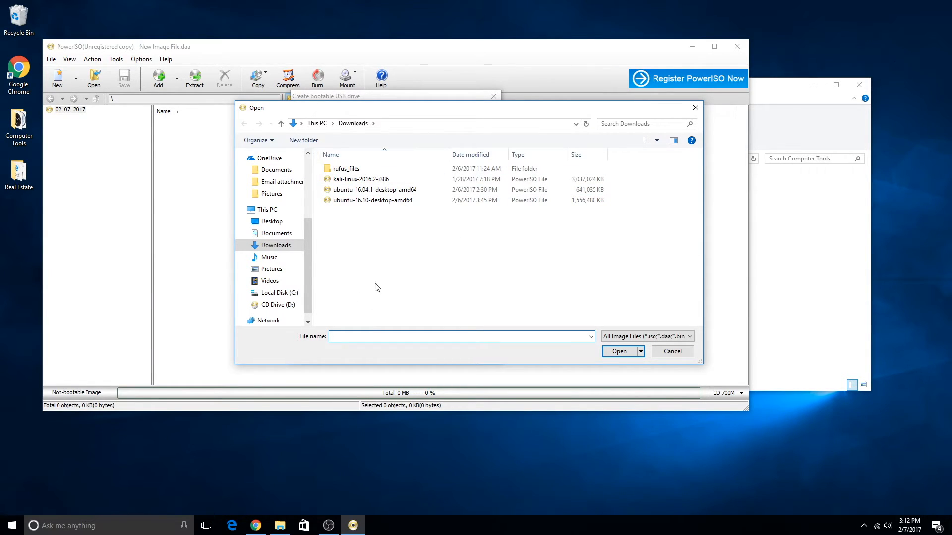
pyautogui.click(357, 180)
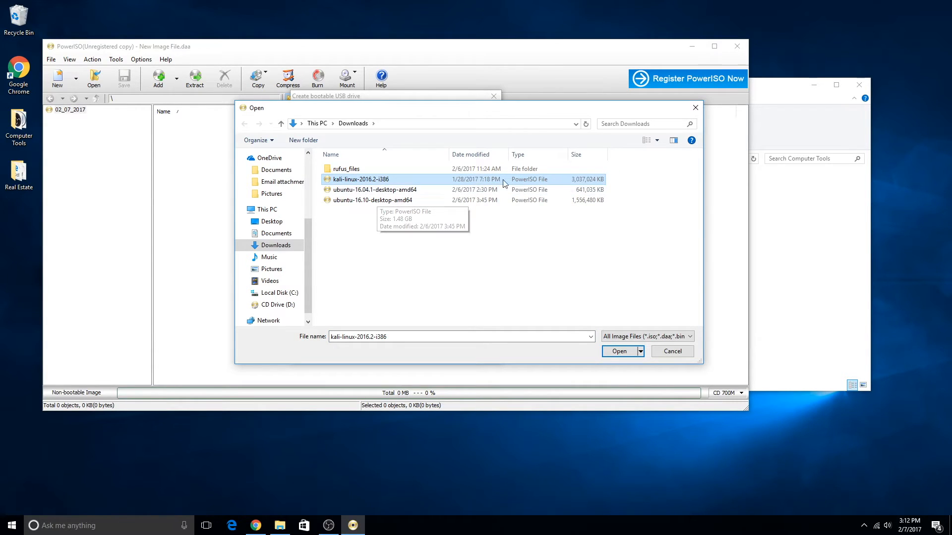
pyautogui.click(378, 192)
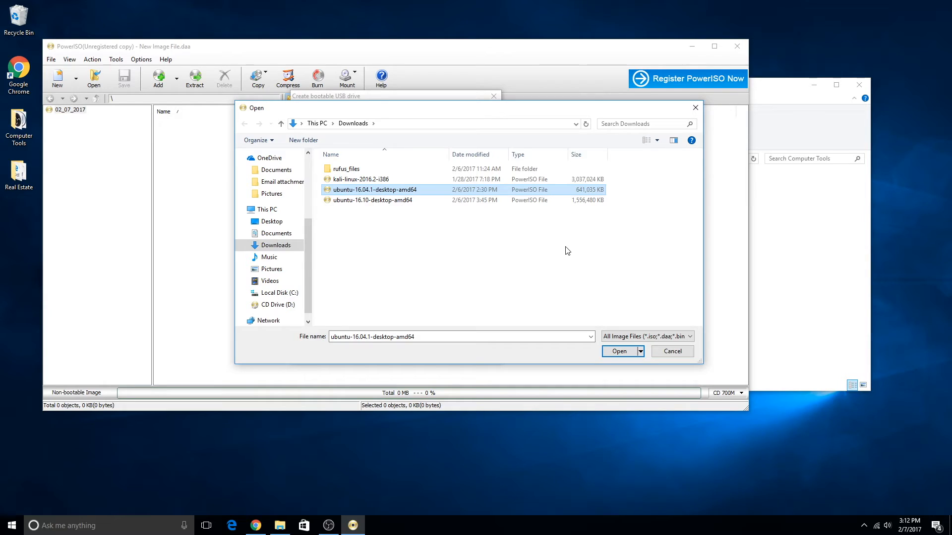
pyautogui.click(434, 246)
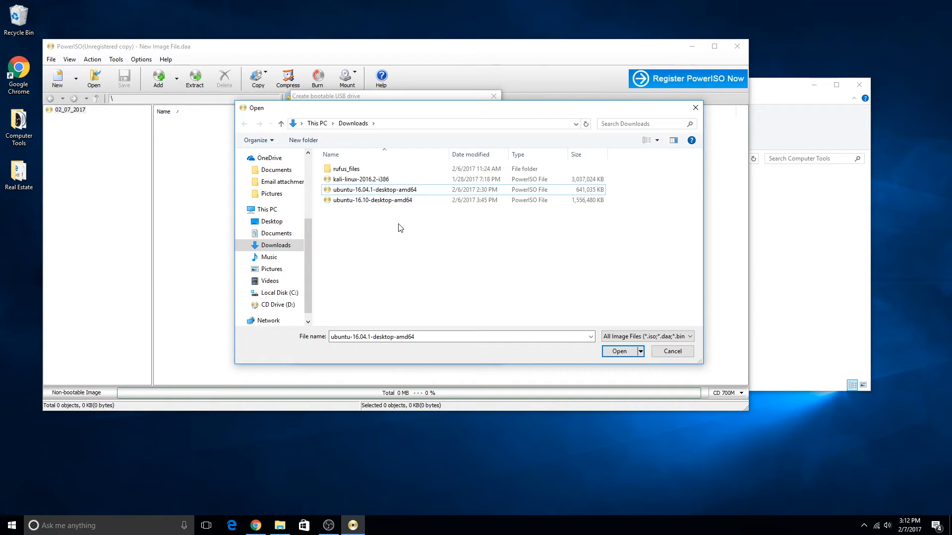
pyautogui.click(365, 191)
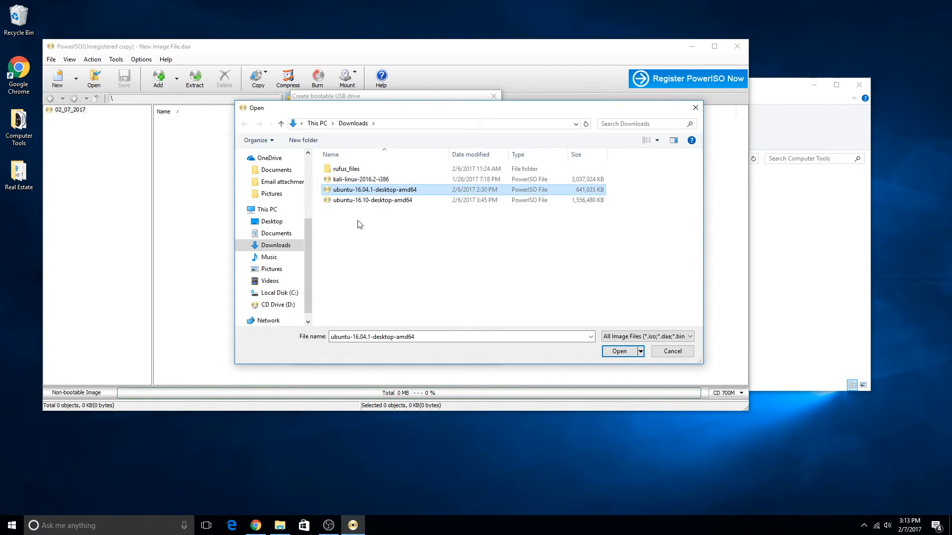
pyautogui.click(361, 204)
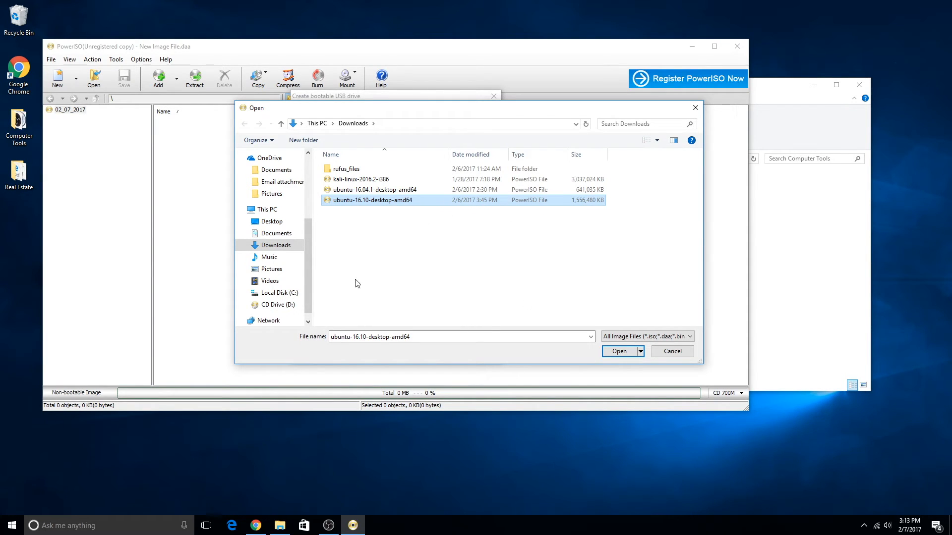
pyautogui.click(611, 352)
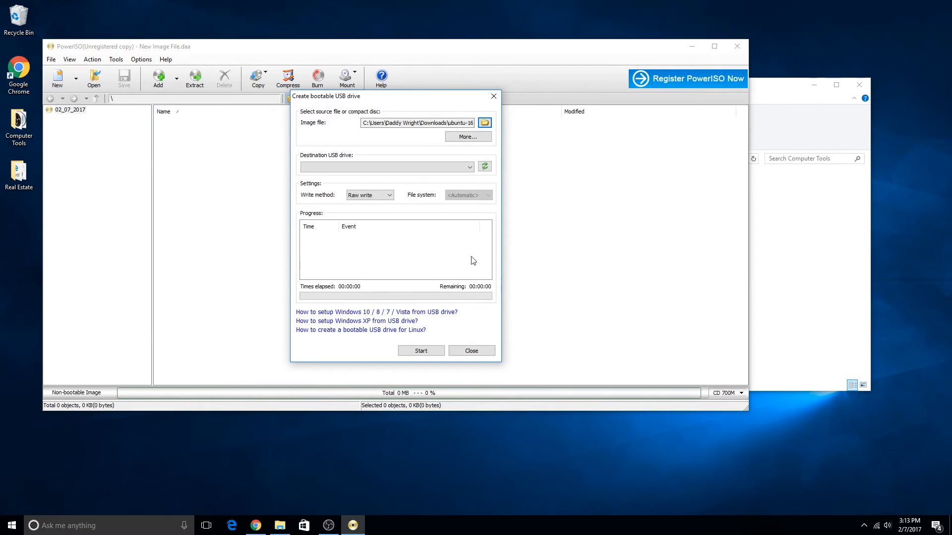
# Step: Check the available destination USB drives and the write method options for the bootable drive
pyautogui.click(399, 169)
pyautogui.click(398, 168)
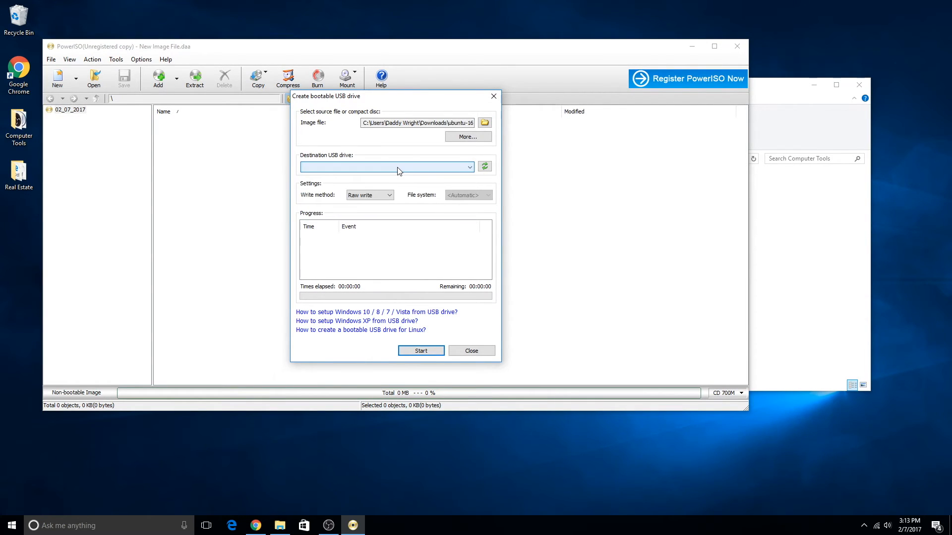
pyautogui.click(393, 169)
pyautogui.click(392, 169)
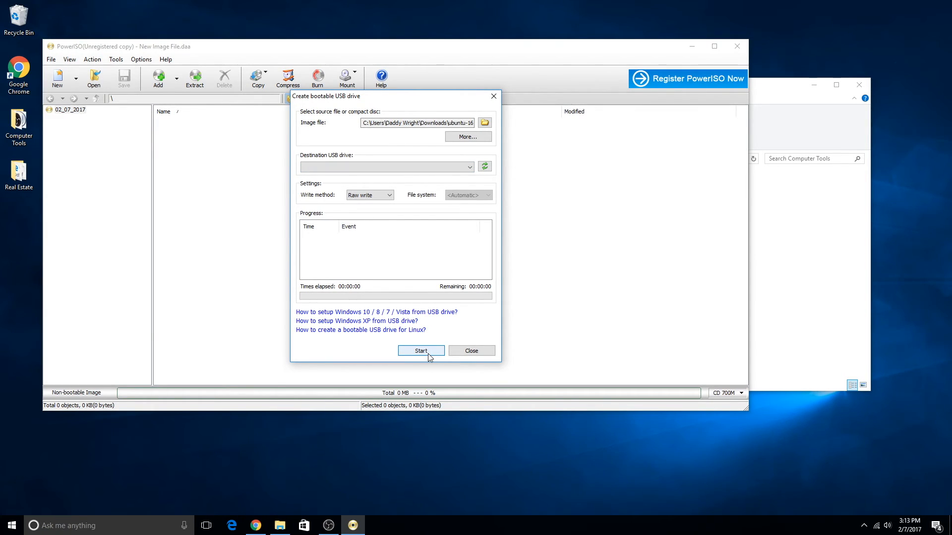
pyautogui.click(388, 195)
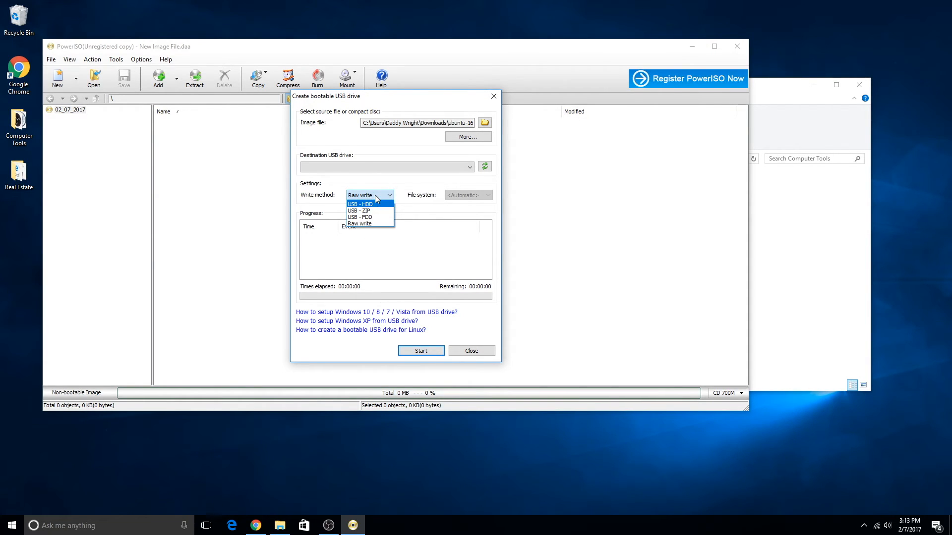
pyautogui.click(375, 196)
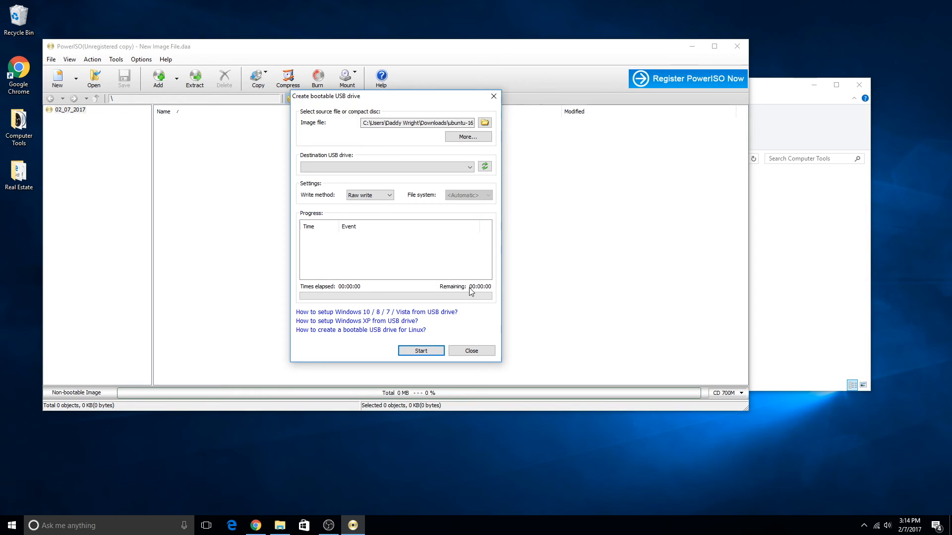
# Step: Close the Create bootable USB drive dialog, PowerISO and the Computer Tools folder window
pyautogui.click(494, 98)
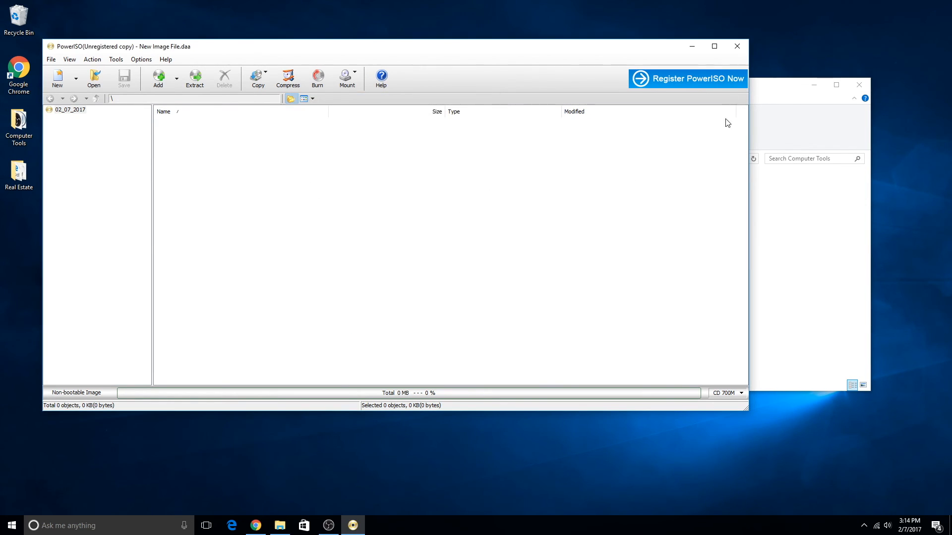
pyautogui.click(737, 47)
pyautogui.moveTo(679, 89); pyautogui.dragTo(533, 78)
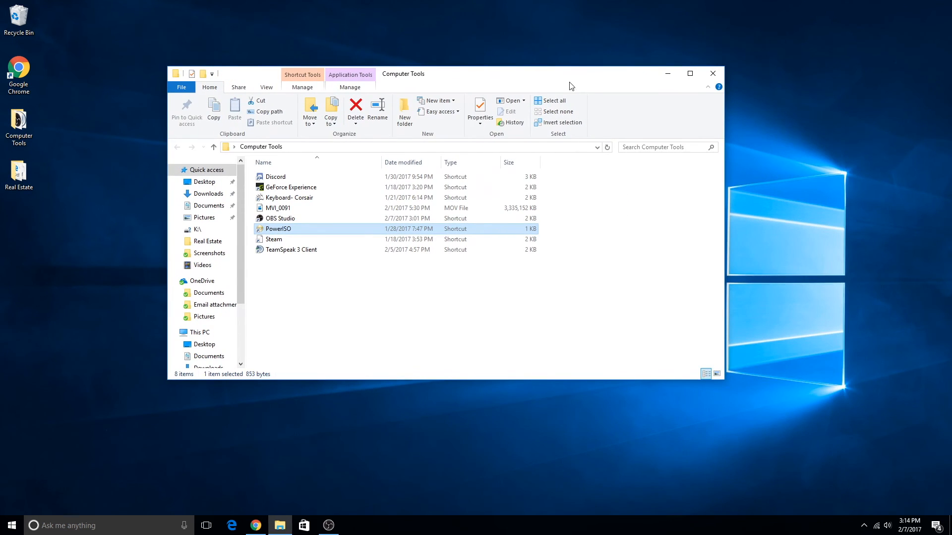
pyautogui.click(713, 73)
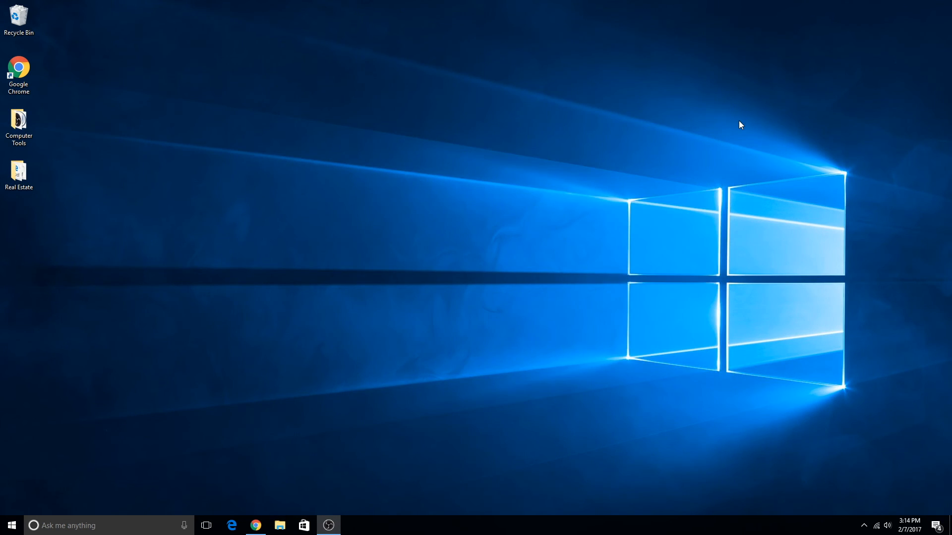